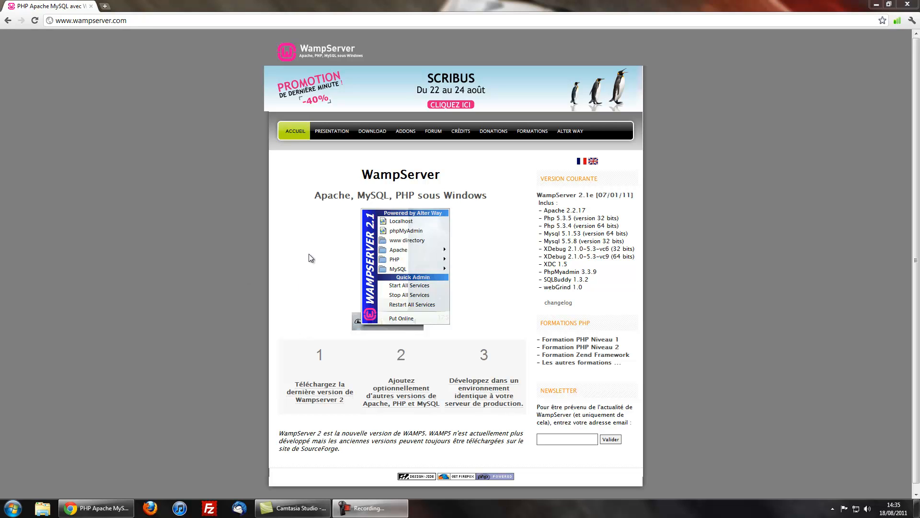
Start downloading the 32-bit WampServer 2.1e installer from the WampServer download page.
{"action": "left_click", "coordinate": [304, 390]}
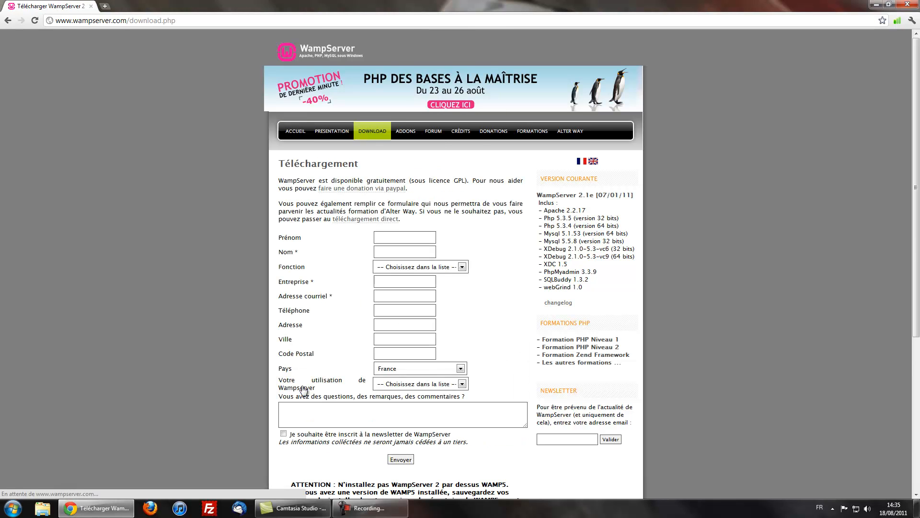
{"action": "scroll", "coordinate": [470, 293], "scroll_direction": "down", "scroll_amount": 5}
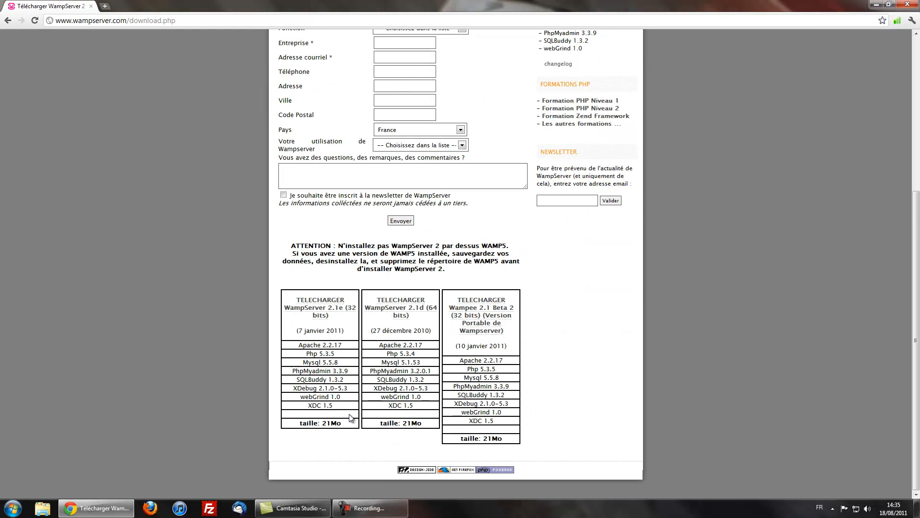
{"action": "left_click", "coordinate": [327, 316]}
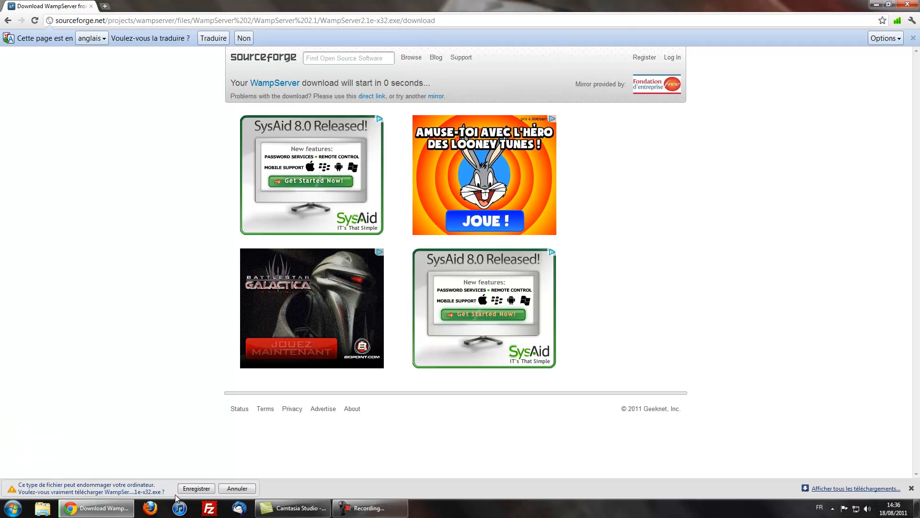
Keep the downloaded WampServer2.1e-x32.exe and run it past the security warning.
{"action": "left_click", "coordinate": [183, 490]}
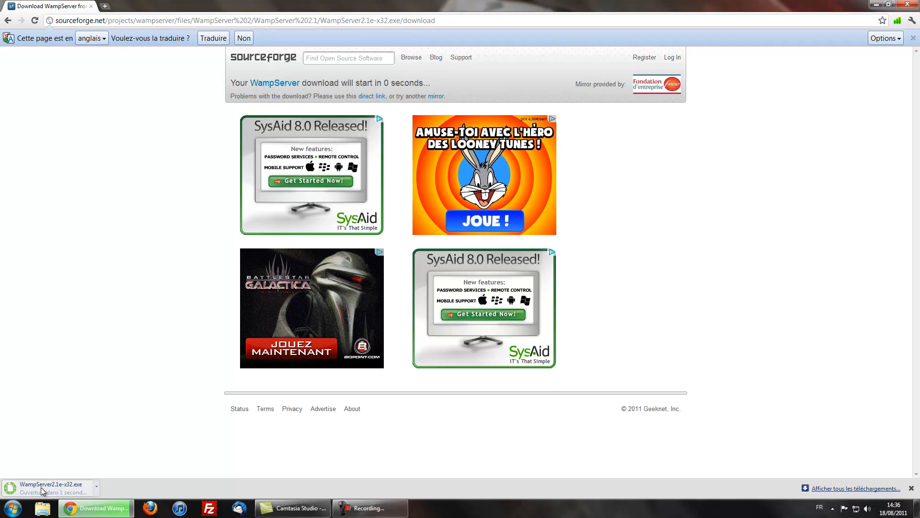
{"action": "left_click", "coordinate": [486, 258]}
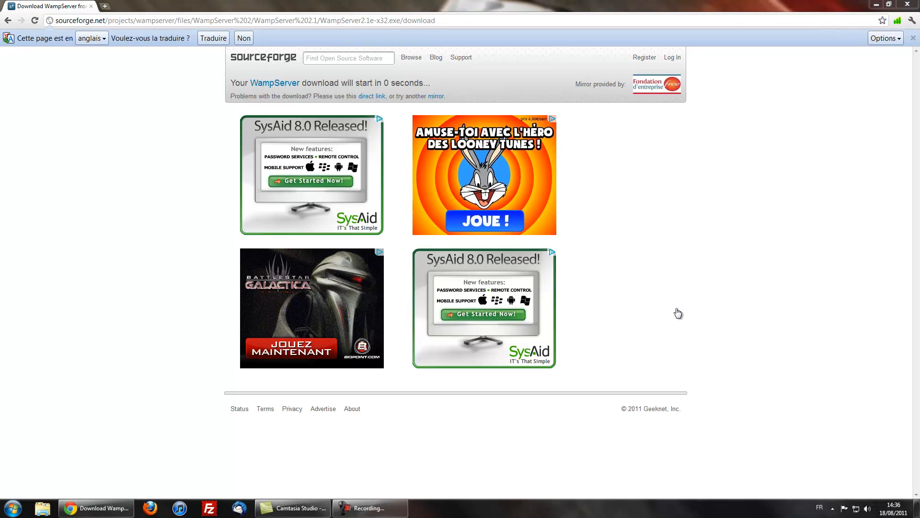
Accept the license, keep c:\wamp as install folder, add a desktop icon and install.
{"action": "left_click", "coordinate": [519, 331]}
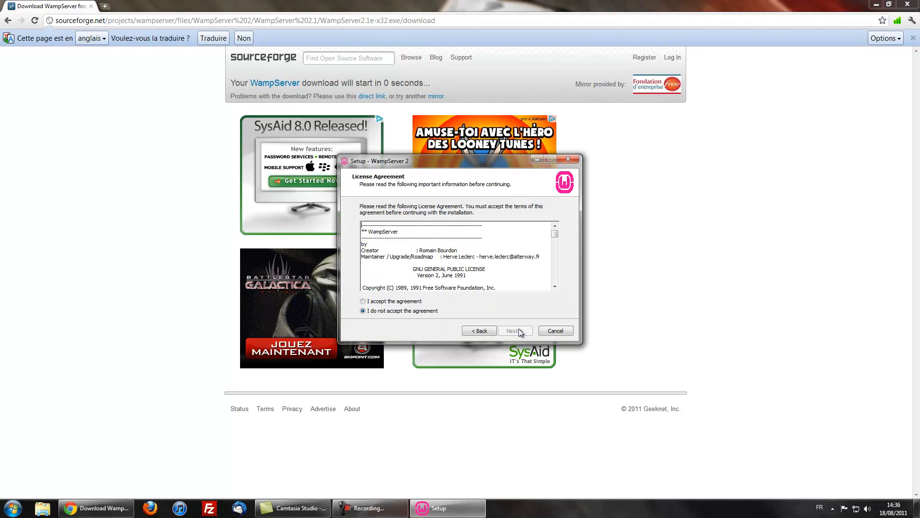
{"action": "left_click", "coordinate": [381, 301]}
{"action": "left_click", "coordinate": [511, 330]}
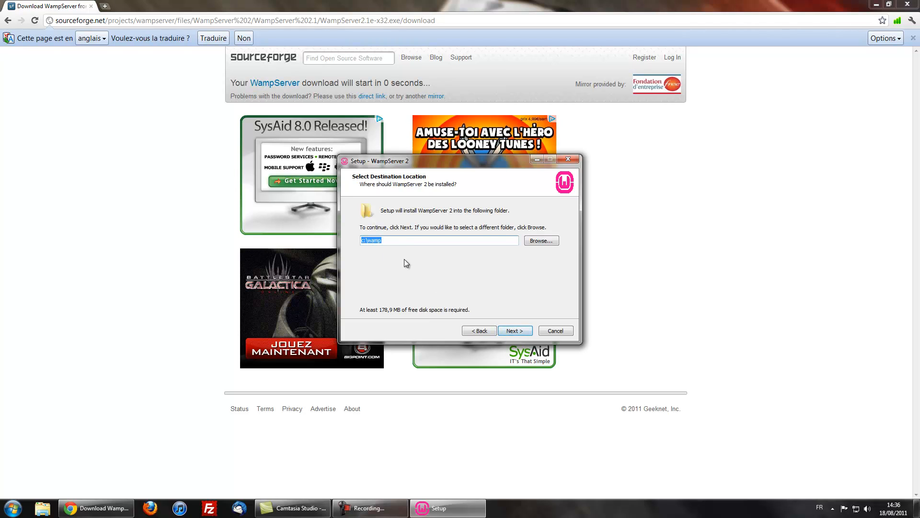
{"action": "left_click", "coordinate": [514, 330]}
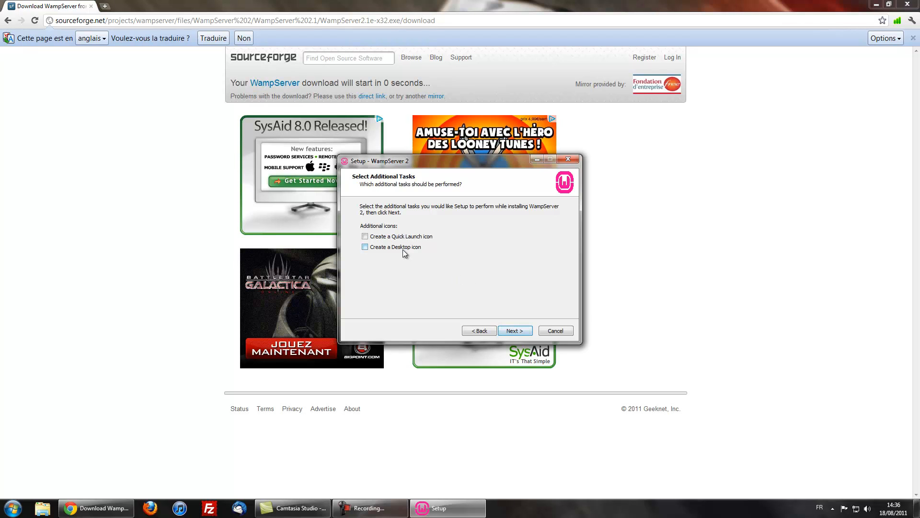
{"action": "left_click", "coordinate": [404, 253]}
{"action": "left_click", "coordinate": [514, 330]}
{"action": "left_click", "coordinate": [515, 331]}
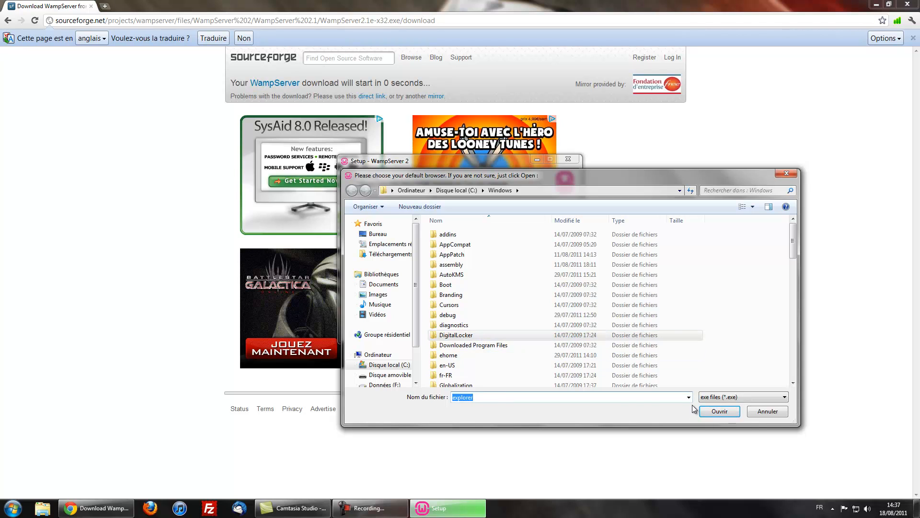
Dismiss the browser chooser, keeping explorer as WampServer's default browser.
{"action": "left_click", "coordinate": [719, 411]}
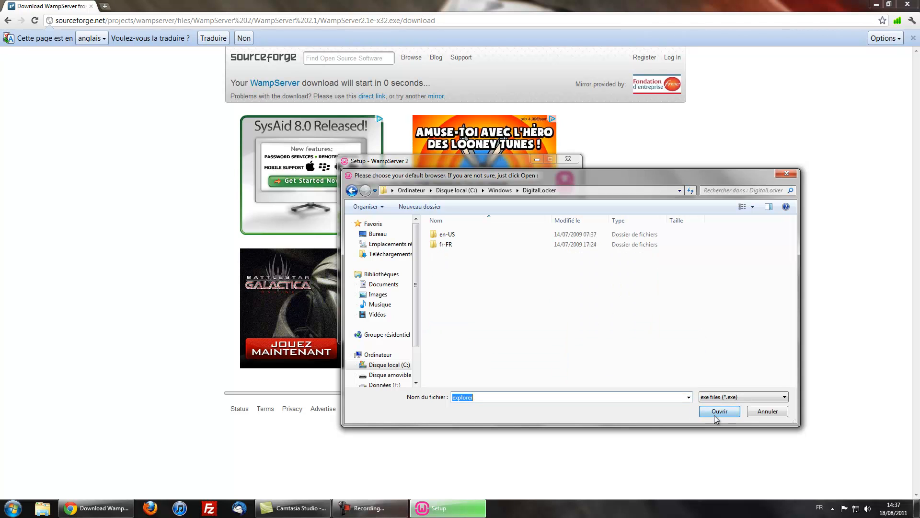
{"action": "left_click", "coordinate": [498, 190]}
{"action": "left_click", "coordinate": [780, 412]}
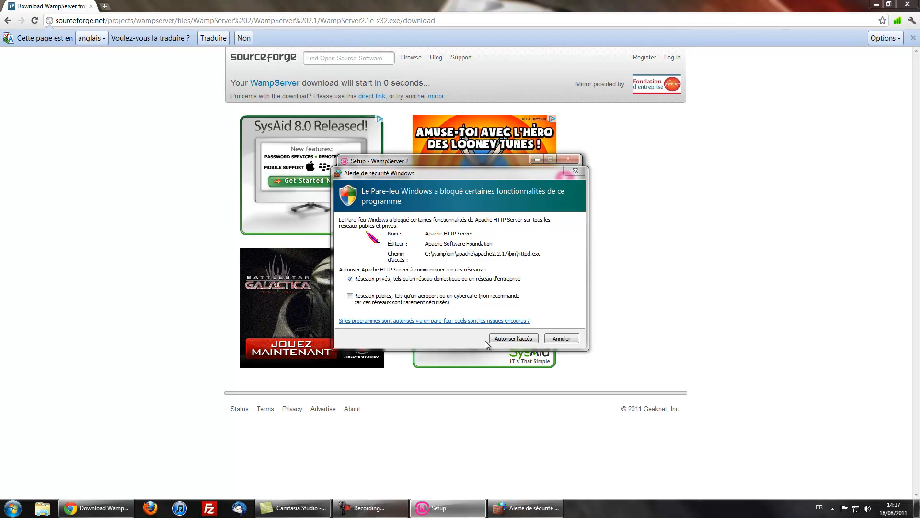
Allow Apache through the firewall, keep default PHP mail parameters and finish setup.
{"action": "left_click", "coordinate": [513, 341]}
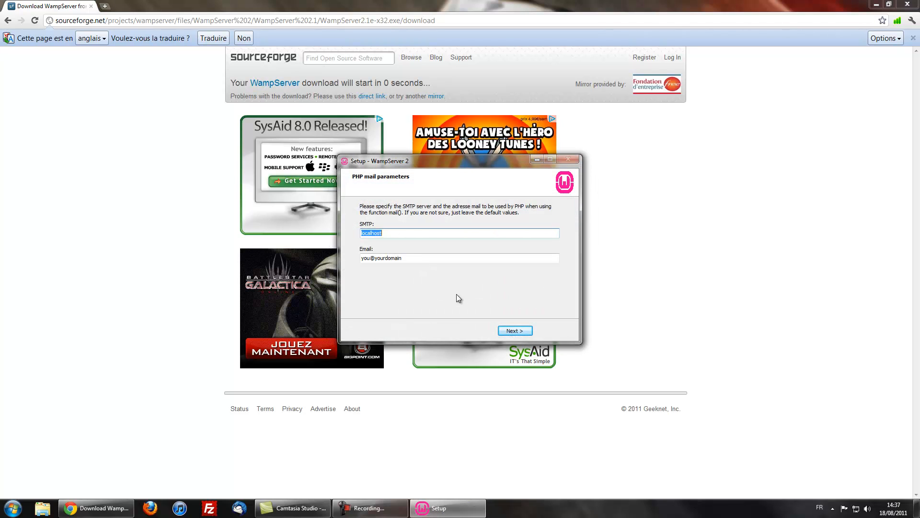
{"action": "left_click", "coordinate": [510, 331]}
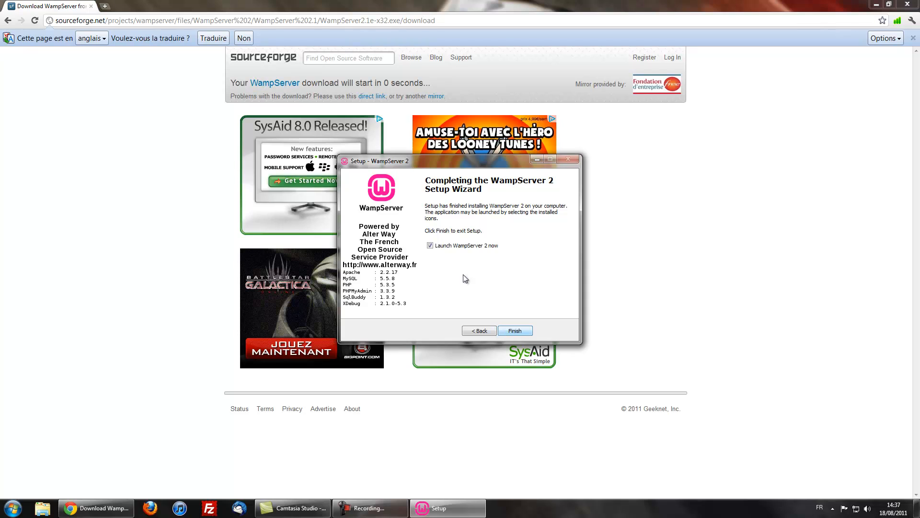
{"action": "left_click", "coordinate": [517, 332]}
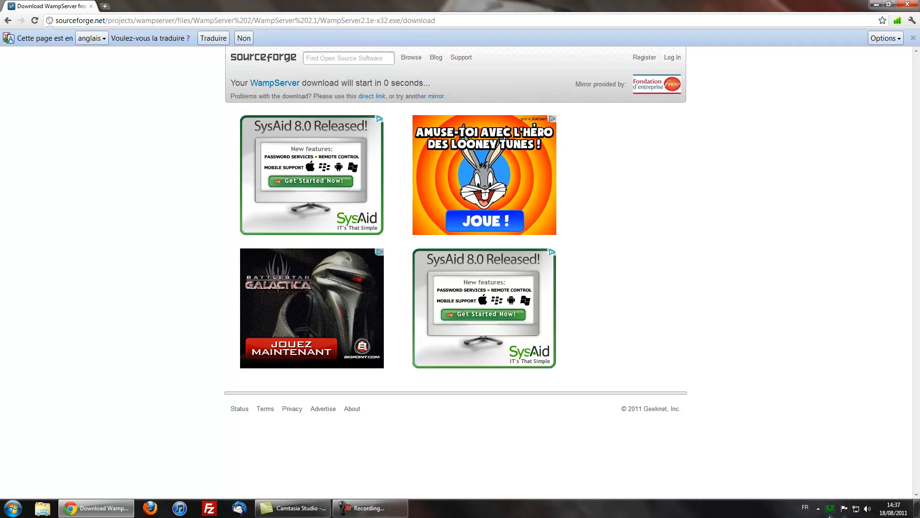
Load the local WampServer home page at 127.0.0.1 in Chrome.
{"action": "left_click", "coordinate": [126, 25]}
{"action": "type", "text": "217.0."}
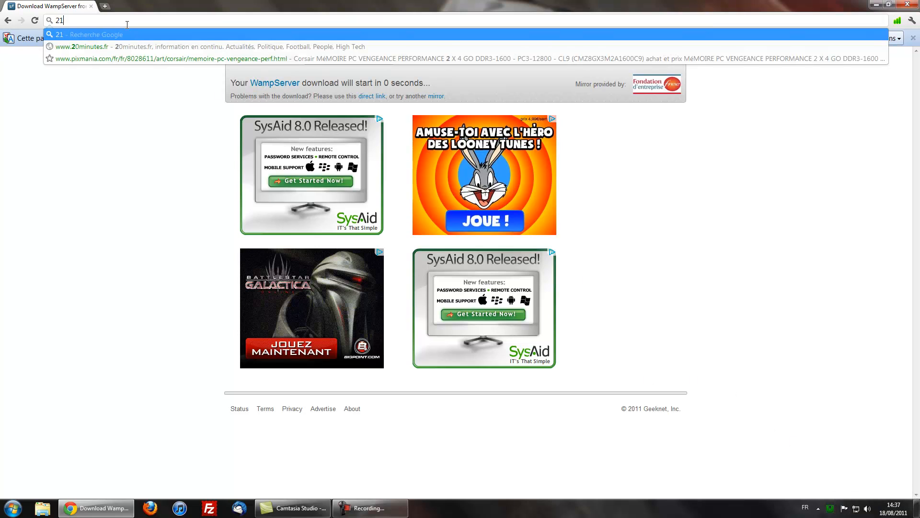
{"action": "key", "text": "BackSpace"}
{"action": "key", "text": "BackSpace"}
{"action": "key", "text": "BackSpace"}
{"action": "key", "text": "BackSpace"}
{"action": "key", "text": "BackSpace"}
{"action": "key", "text": "BackSpace"}
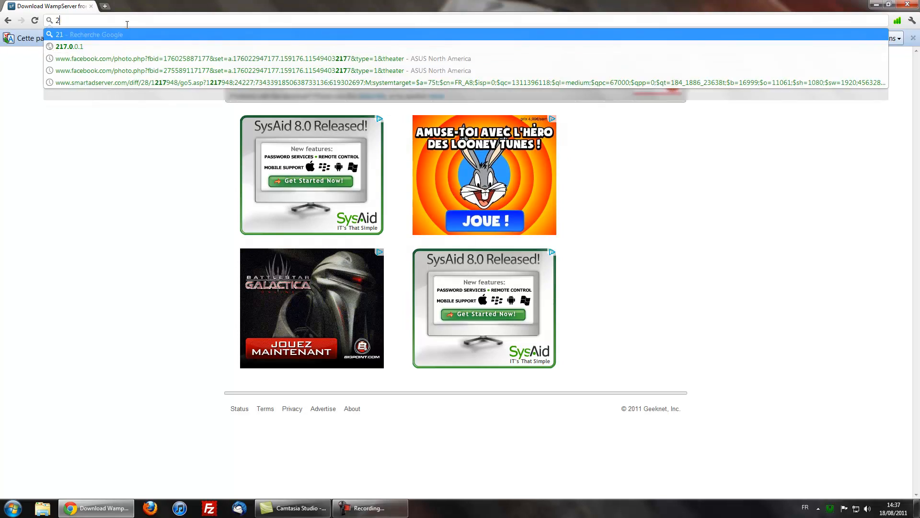
{"action": "type", "text": "127.0"}
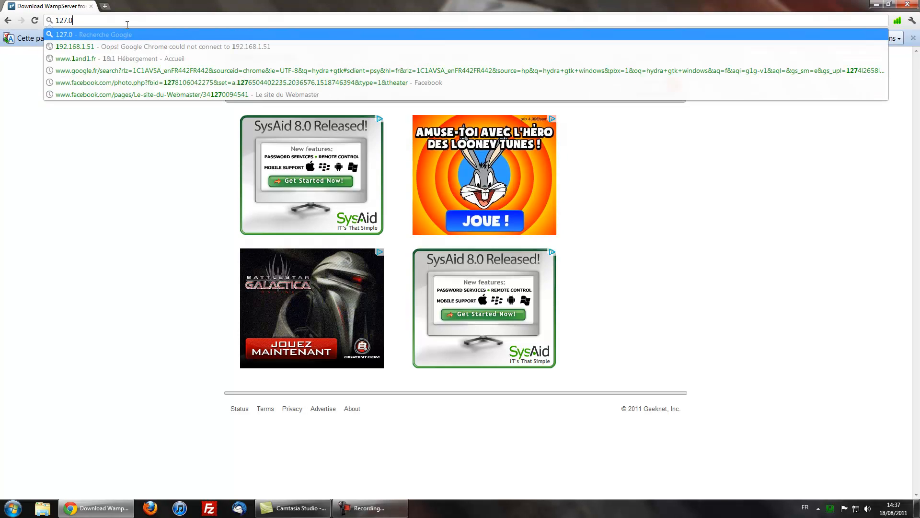
{"action": "type", "text": ".0.1"}
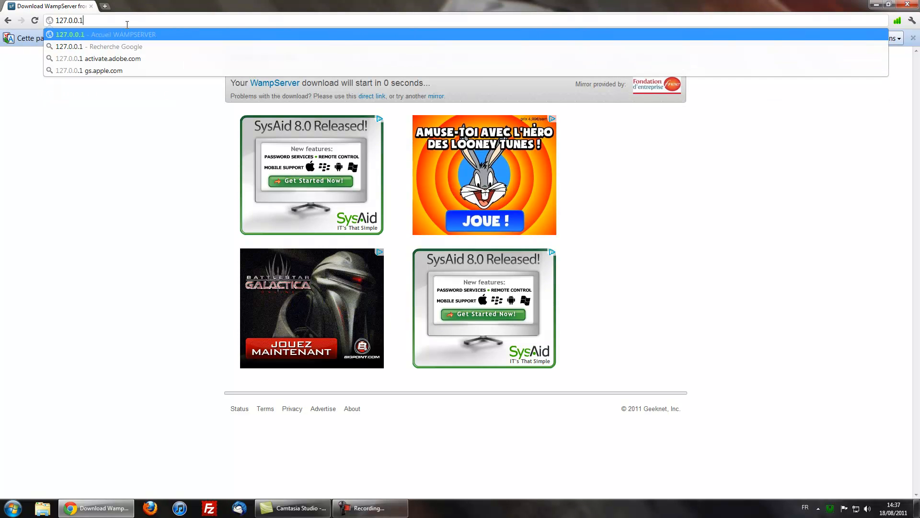
{"action": "key", "text": "Return"}
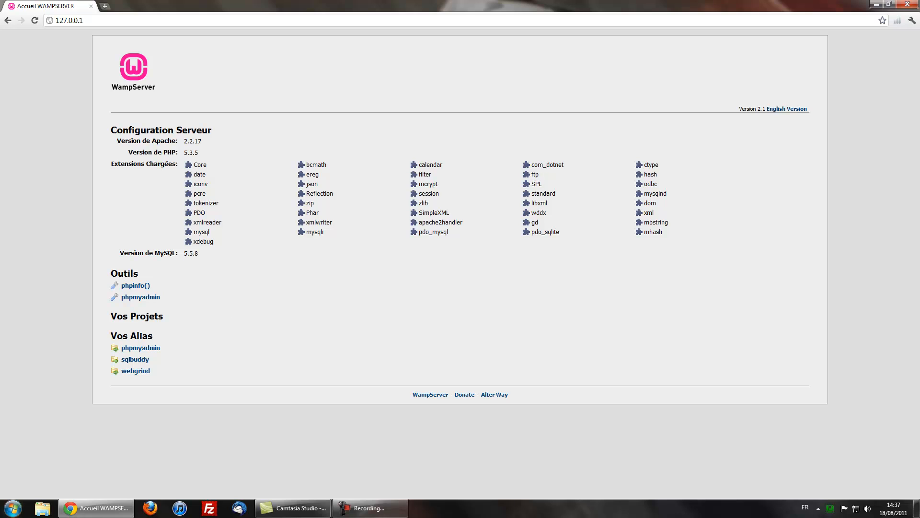
{"action": "left_click", "coordinate": [105, 7]}
Log in at mafreebox.freebox.fr and open Réseau local > Redirections de ports.
{"action": "type", "text": "mafreebox.freebox.fr"}
{"action": "key", "text": "Return"}
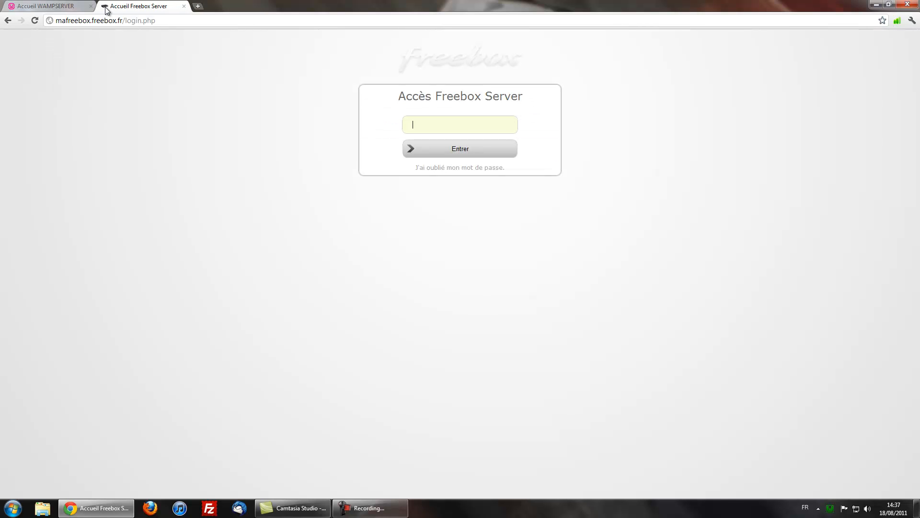
{"action": "type", "text": "****"}
{"action": "key", "text": "Return"}
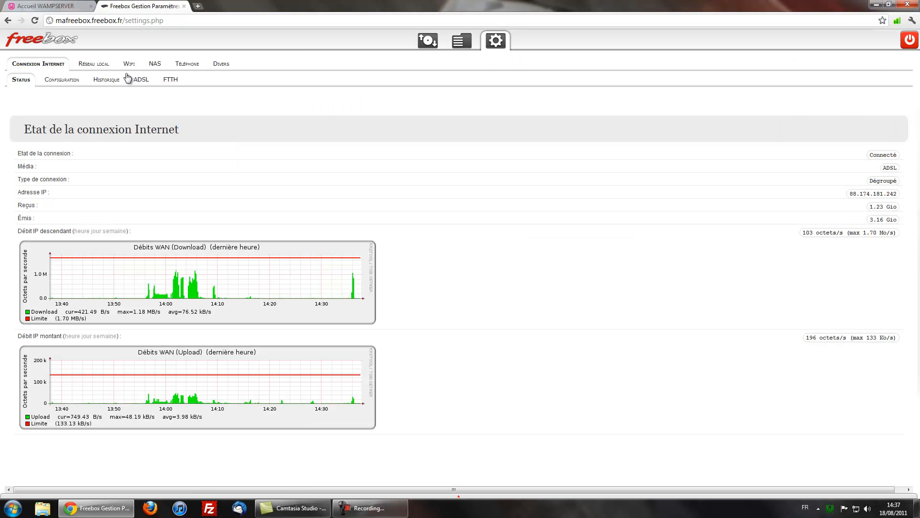
{"action": "left_click", "coordinate": [99, 69]}
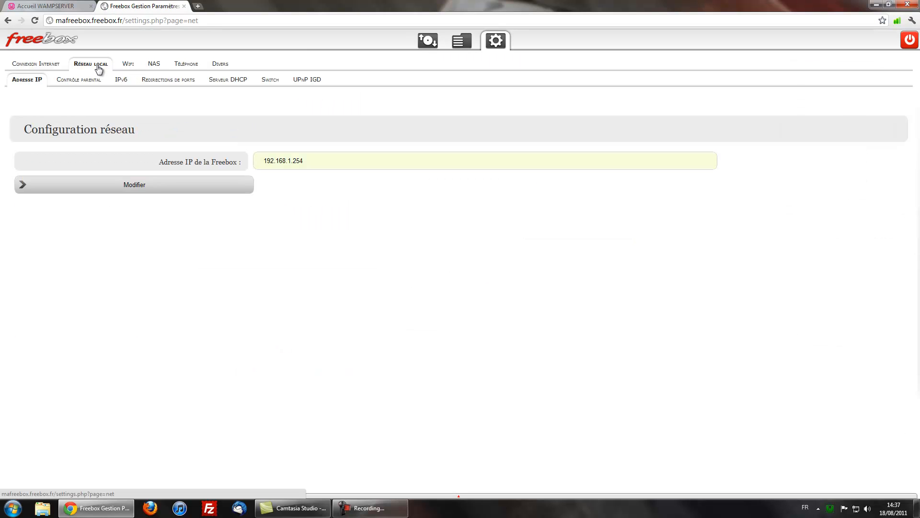
{"action": "left_click", "coordinate": [171, 81]}
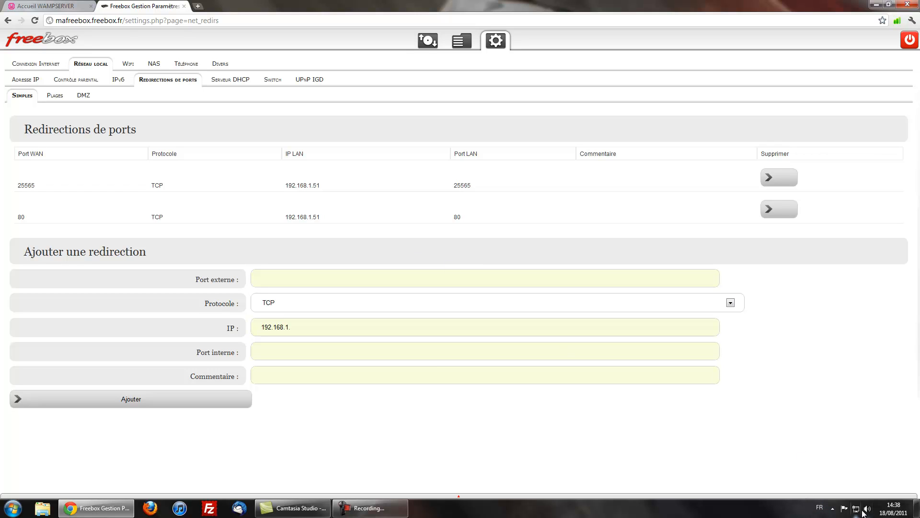
Load the public IP in a new tab, getting 403 Forbidden, then return to the WampServer tab.
{"action": "left_click", "coordinate": [832, 508]}
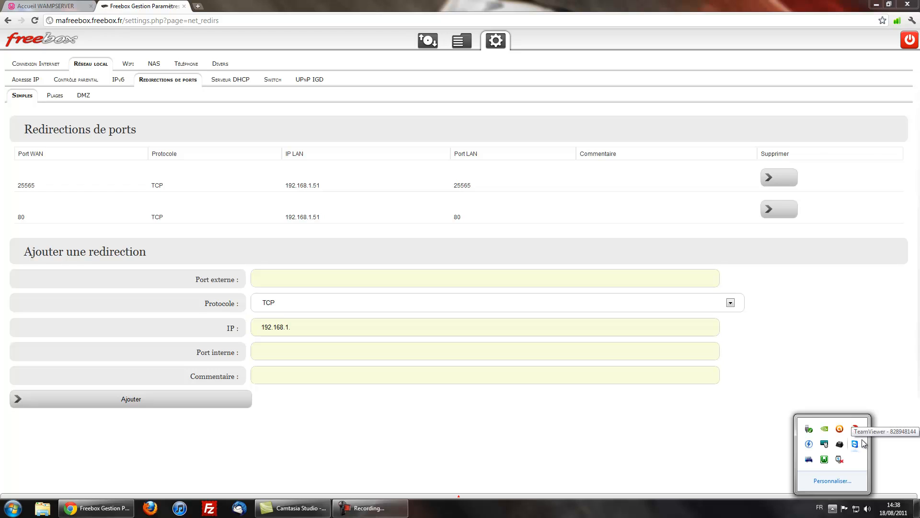
{"action": "left_click", "coordinate": [493, 223]}
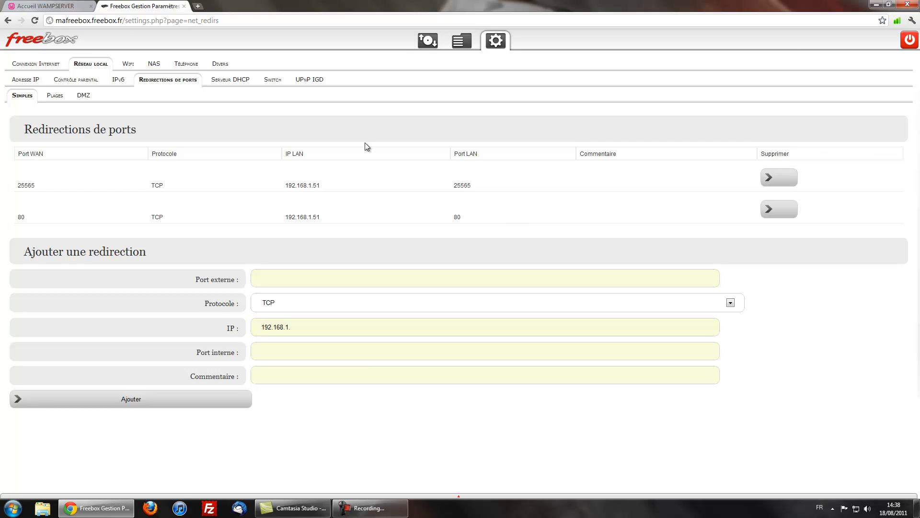
{"action": "left_click", "coordinate": [197, 7]}
{"action": "type", "text": "88.2"}
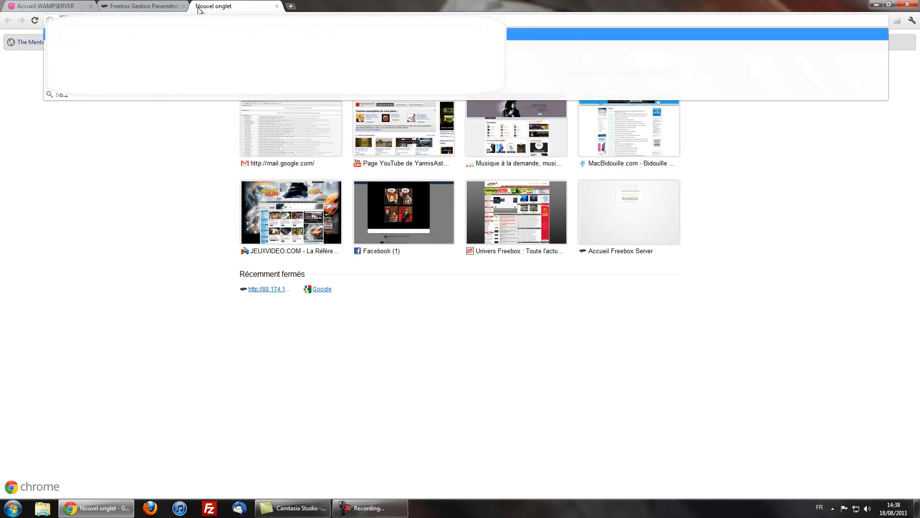
{"action": "key", "text": "Return"}
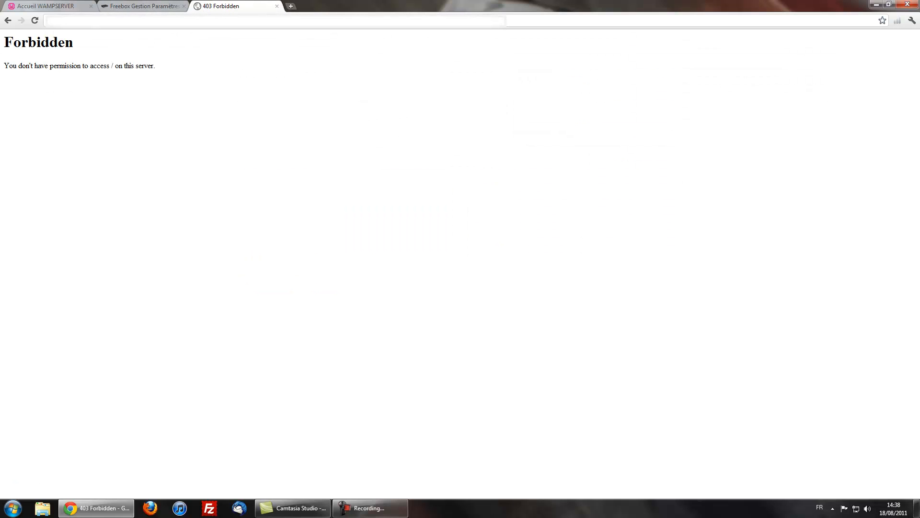
{"action": "left_click", "coordinate": [49, 6]}
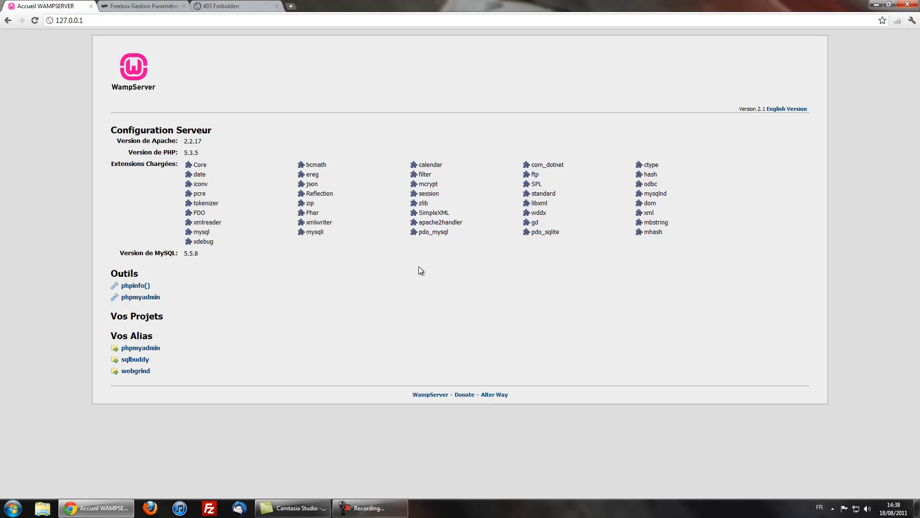
View the phpinfo() page, then go back to the WampServer homepage.
{"action": "left_click", "coordinate": [137, 285]}
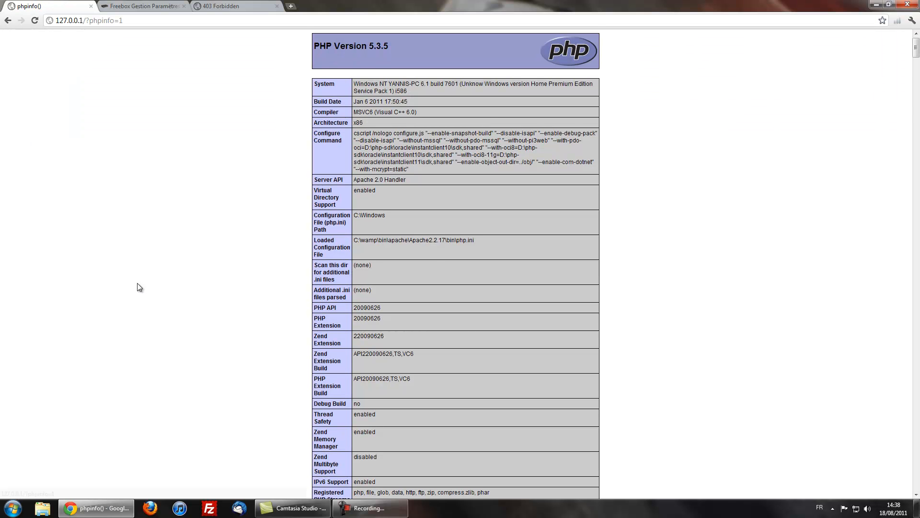
{"action": "key", "text": "alt+Left"}
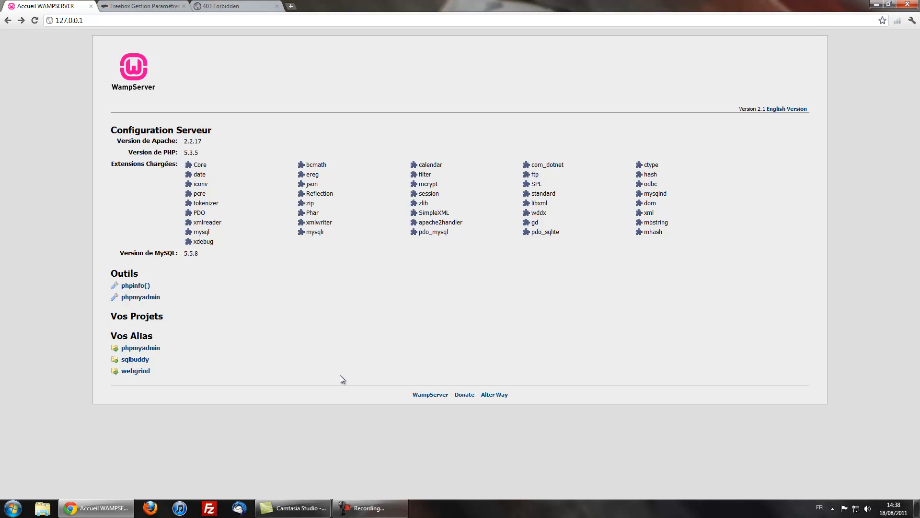
Open Computer from the Start menu and browse to C:\wamp.
{"action": "left_click", "coordinate": [13, 507]}
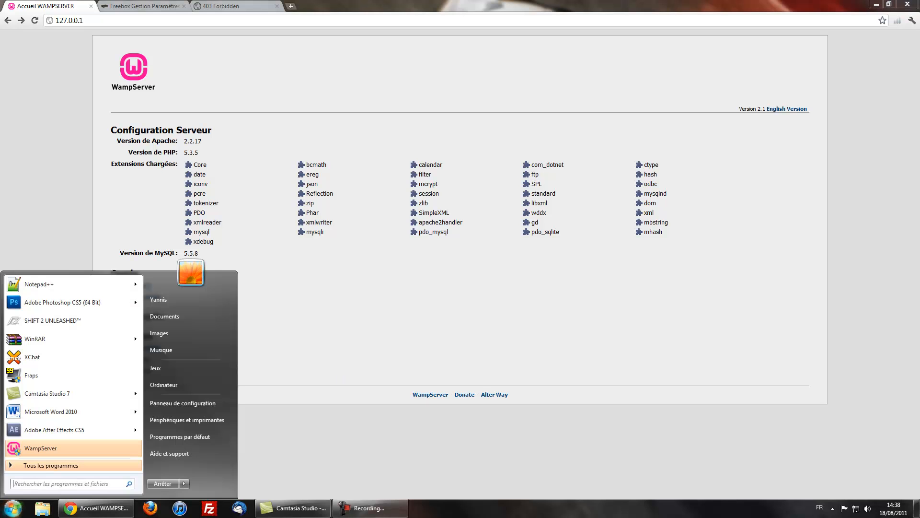
{"action": "left_click", "coordinate": [194, 385]}
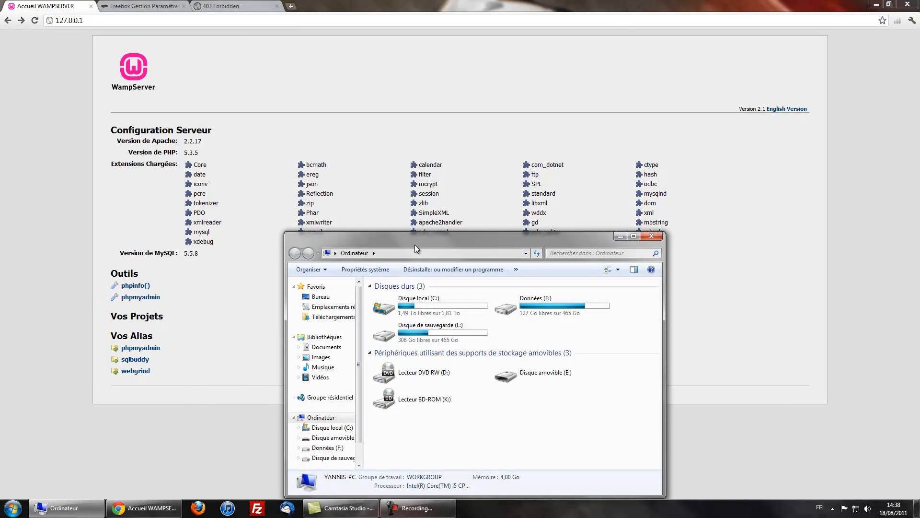
{"action": "left_click_drag", "start_coordinate": [413, 235], "coordinate": [380, 128]}
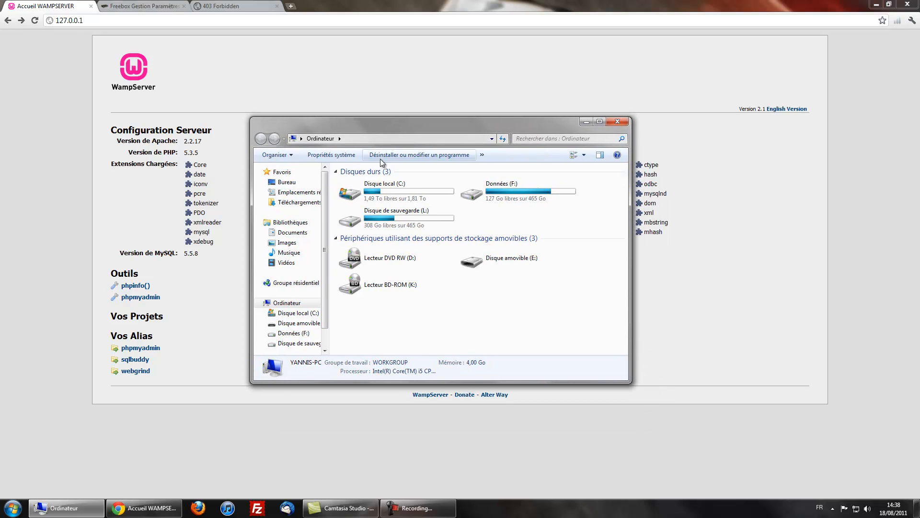
{"action": "double_click", "coordinate": [421, 189]}
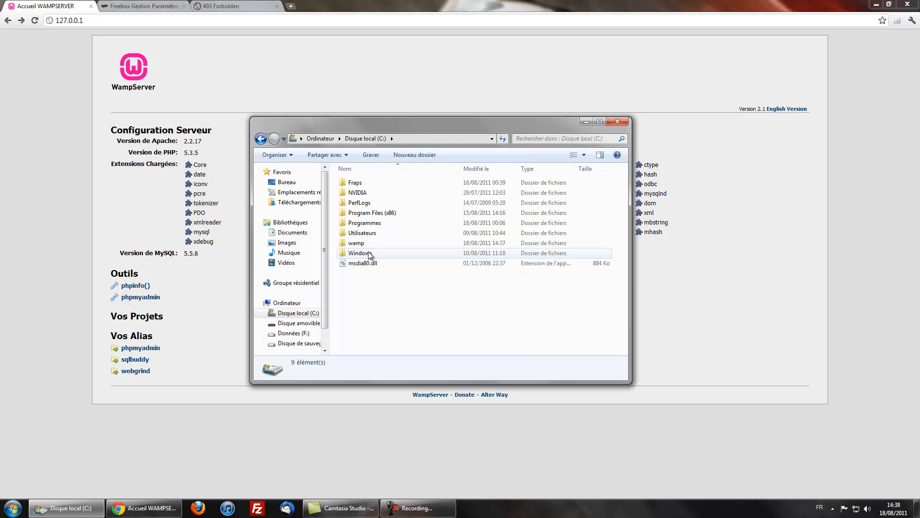
{"action": "double_click", "coordinate": [357, 243]}
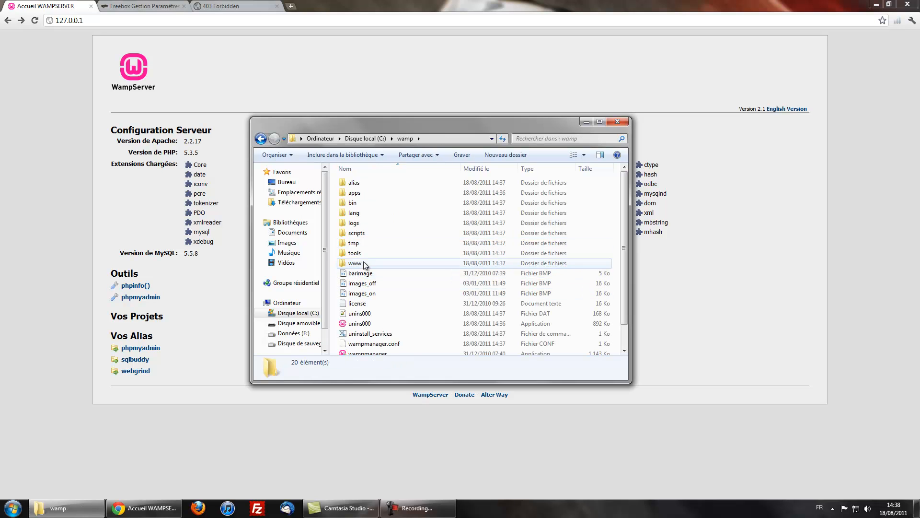
Check the index and testmysql files in www, then return to the wamp folder.
{"action": "double_click", "coordinate": [364, 263]}
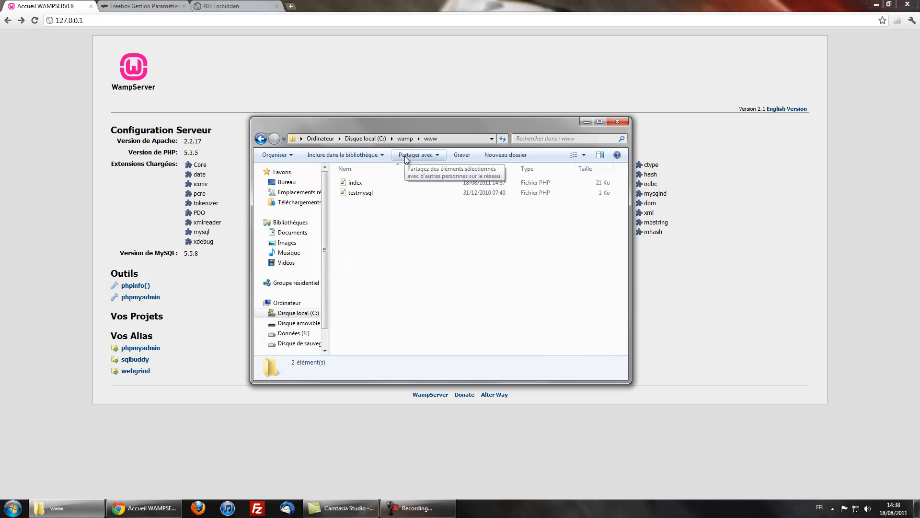
{"action": "left_click_drag", "start_coordinate": [420, 277], "coordinate": [287, 99]}
{"action": "left_click", "coordinate": [397, 265]}
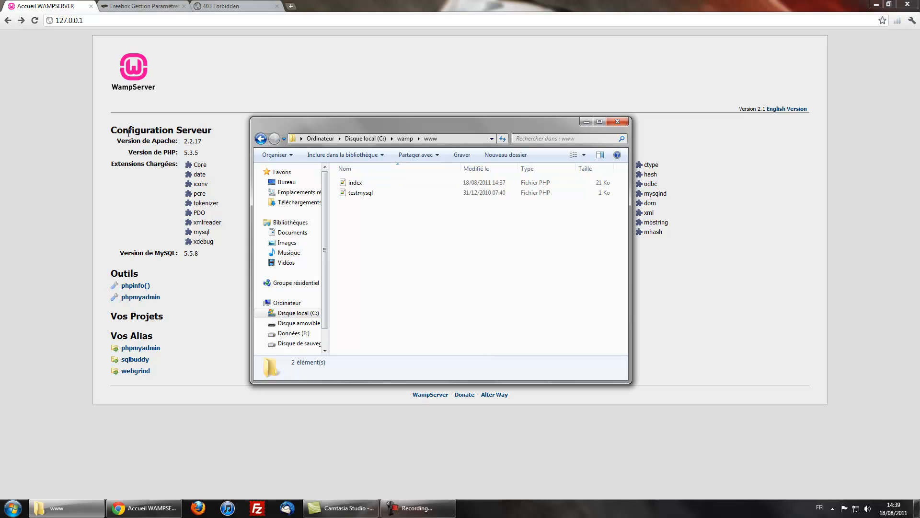
{"action": "left_click", "coordinate": [405, 139]}
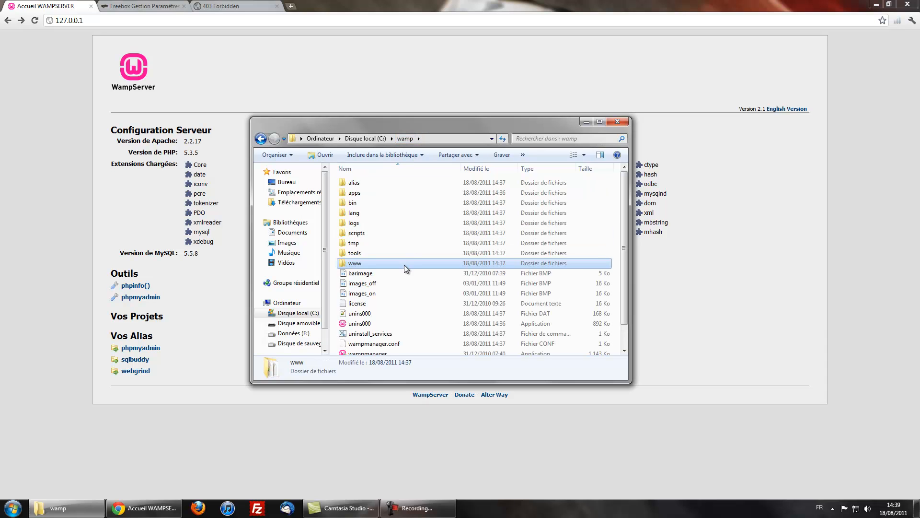
Choose Put Online from the WampServer tray icon's main menu.
{"action": "left_click", "coordinate": [832, 509]}
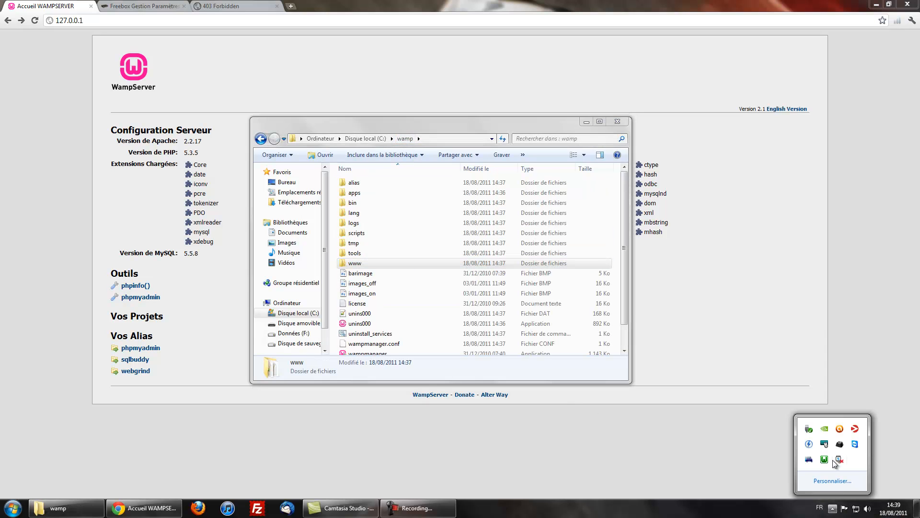
{"action": "right_click", "coordinate": [824, 460]}
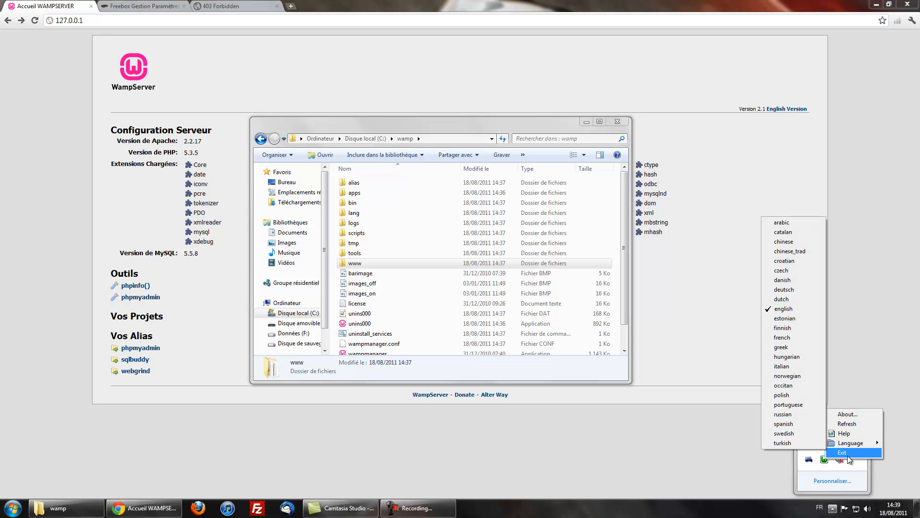
{"action": "left_click", "coordinate": [824, 462]}
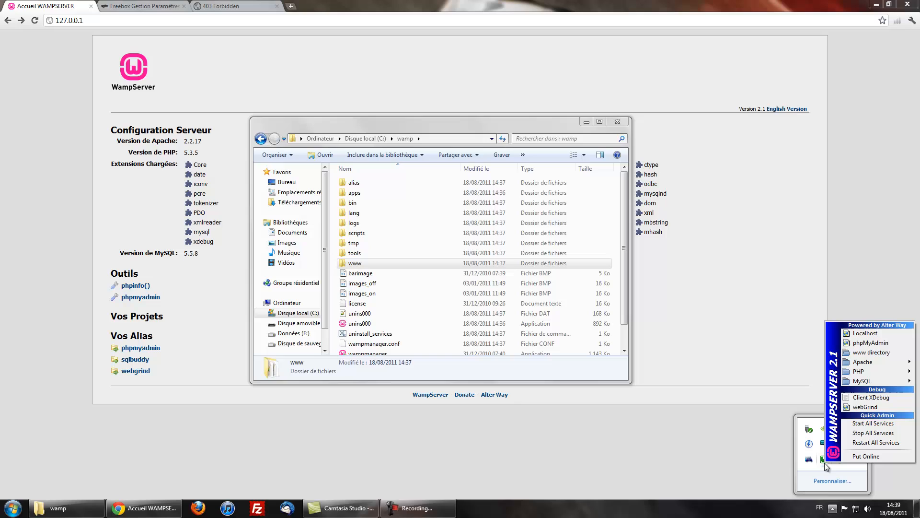
{"action": "left_click", "coordinate": [868, 457]}
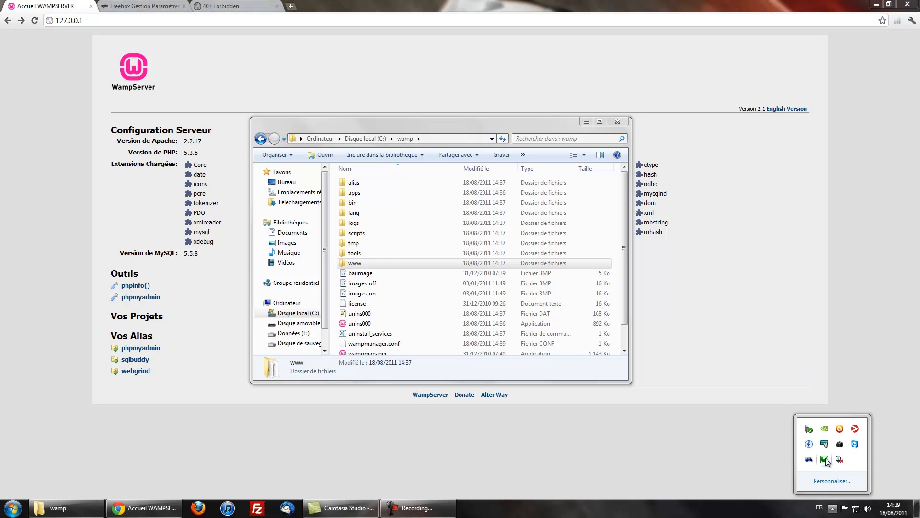
Reload the 403 Forbidden tab so it shows the WampServer homepage with Apache 2.2.17 and PHP 5.3.5.
{"action": "left_click", "coordinate": [220, 6]}
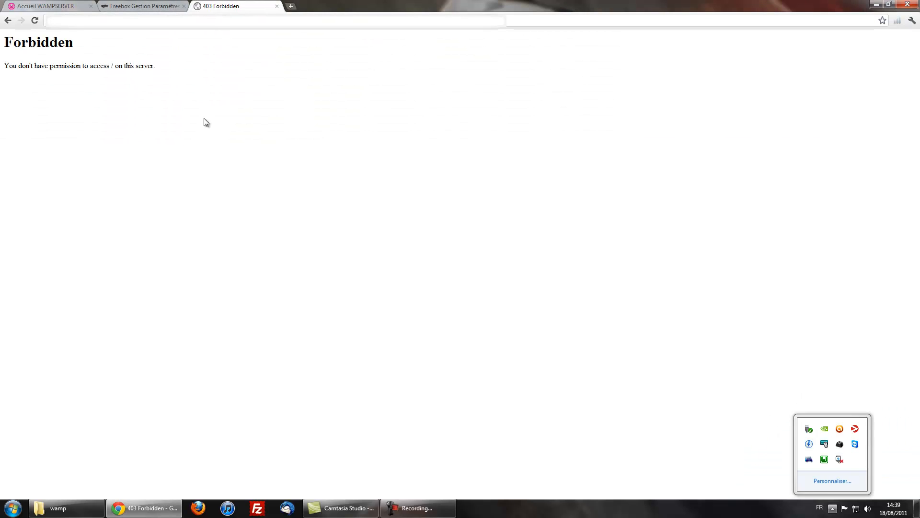
{"action": "key", "text": "F5"}
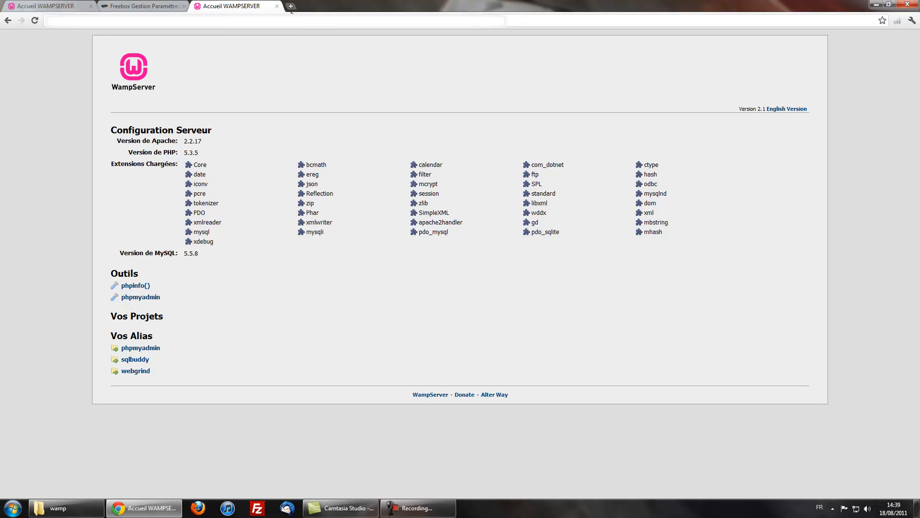
{"action": "left_click", "coordinate": [834, 508]}
Load 127.0.0.1/phpmyadmin in the first homepage tab, view the test database, then return home.
{"action": "type", "text": "/"}
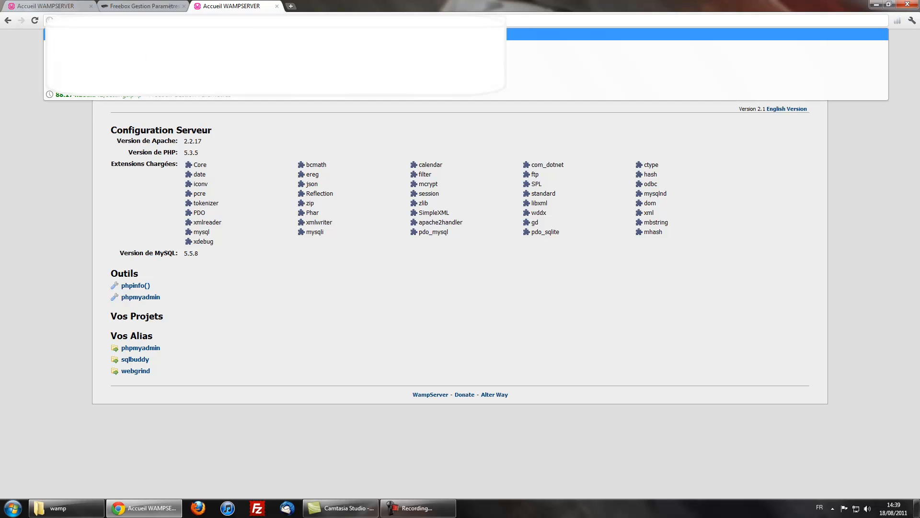
{"action": "left_click", "coordinate": [29, 6]}
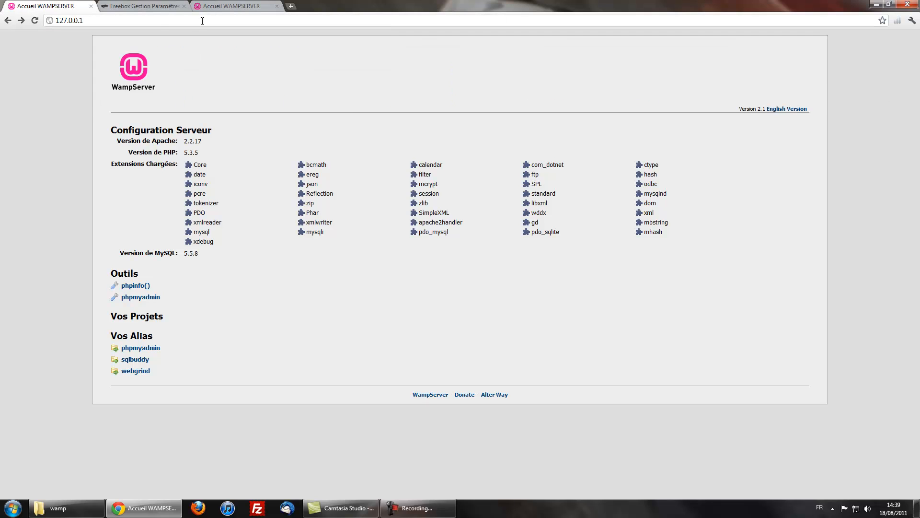
{"action": "left_click", "coordinate": [167, 21]}
{"action": "left_click", "coordinate": [172, 21]}
{"action": "type", "text": "/"}
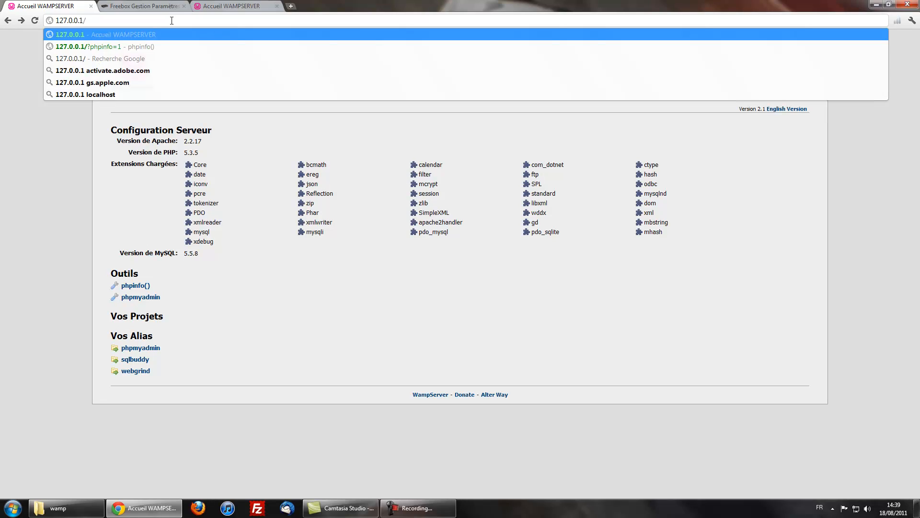
{"action": "type", "text": "phpm"}
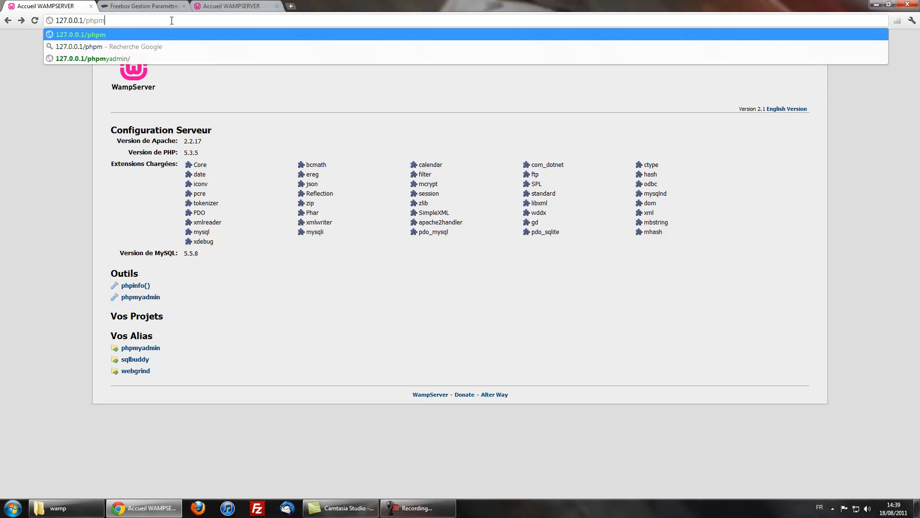
{"action": "type", "text": "yadmin"}
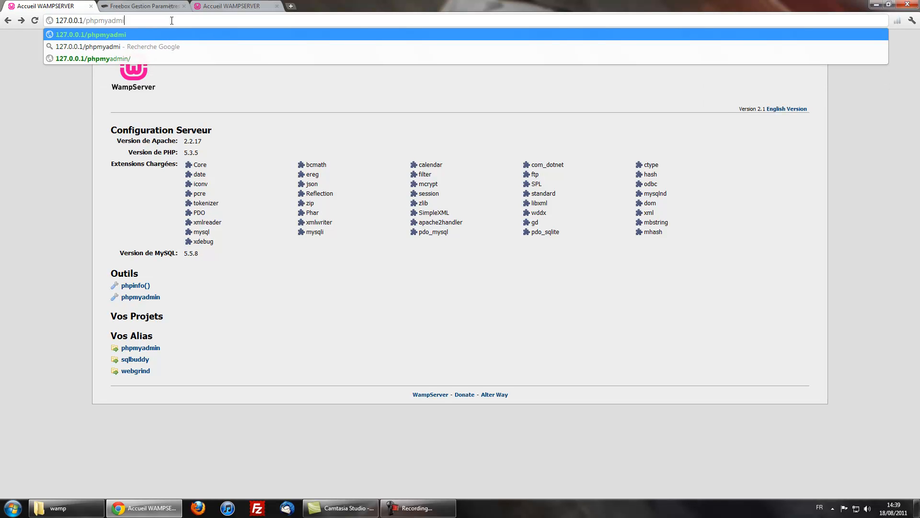
{"action": "key", "text": "Return"}
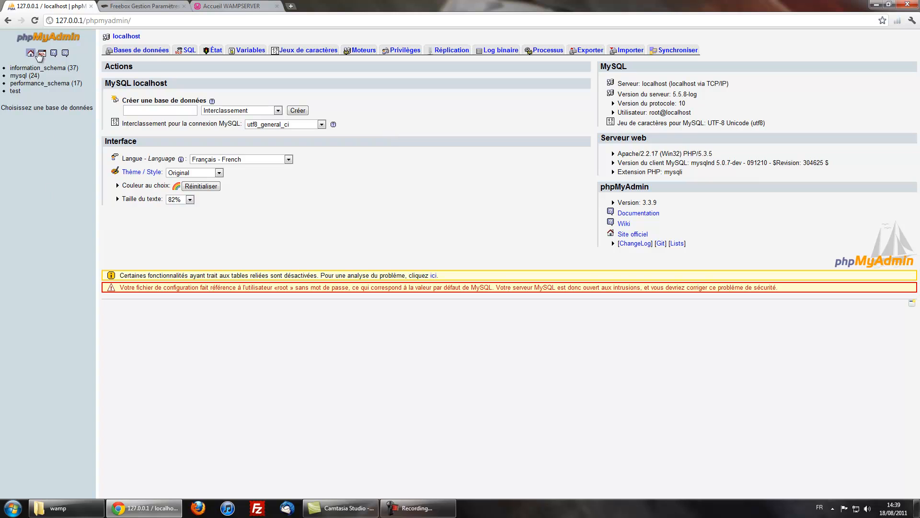
{"action": "left_click", "coordinate": [45, 94]}
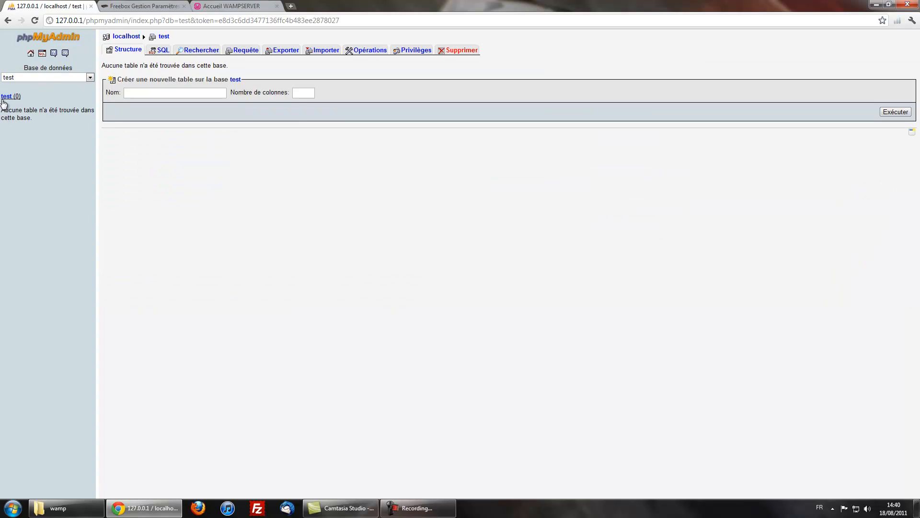
{"action": "left_click", "coordinate": [31, 53]}
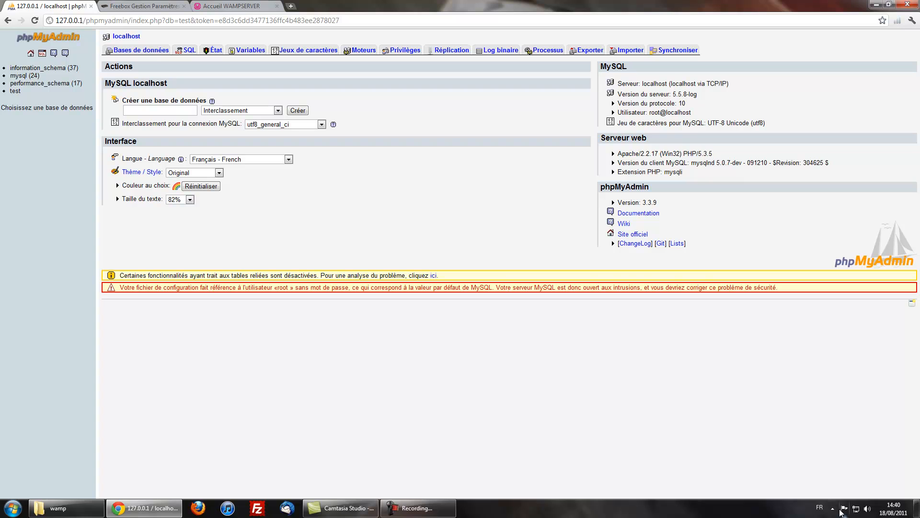
{"action": "left_click", "coordinate": [831, 509]}
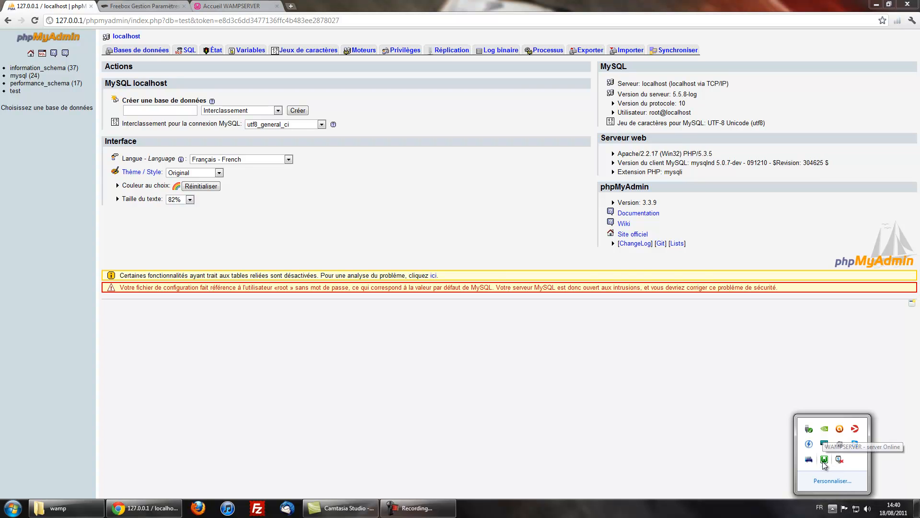
{"action": "left_click", "coordinate": [823, 460]}
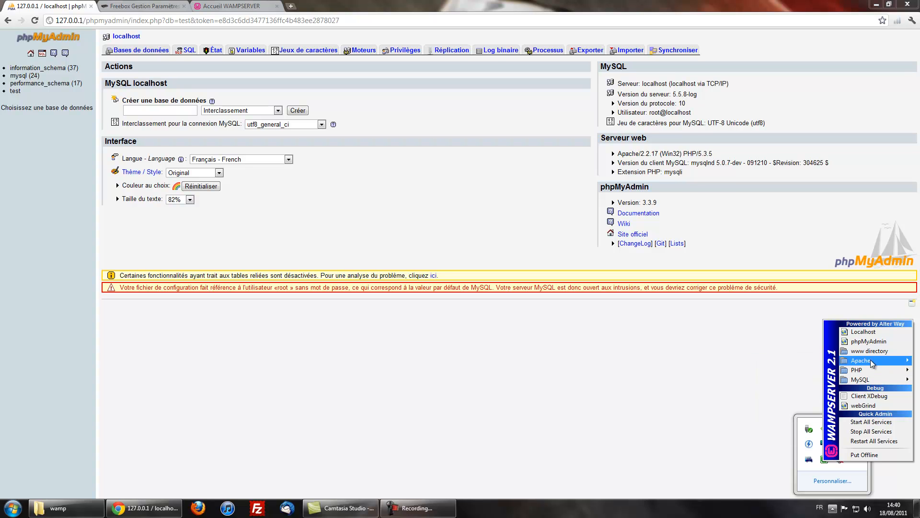
{"action": "mouse_move", "coordinate": [865, 360]}
{"action": "left_click", "coordinate": [492, 226]}
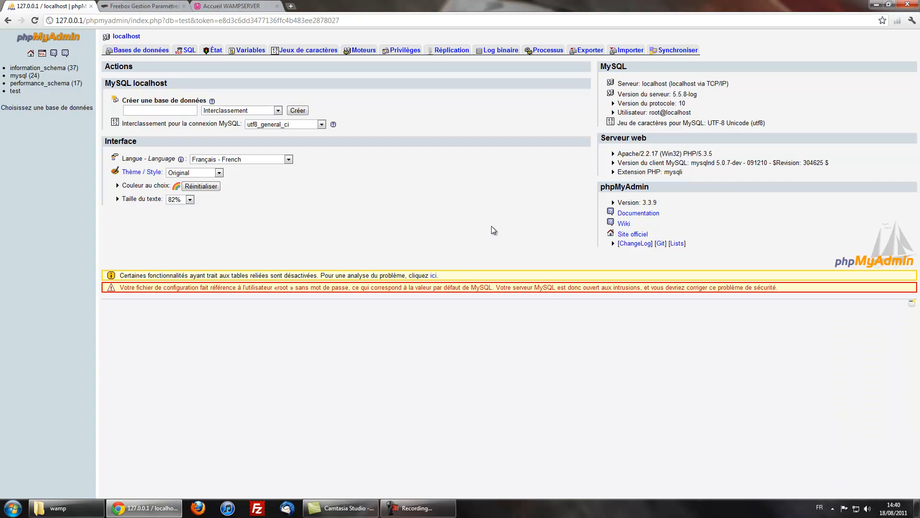